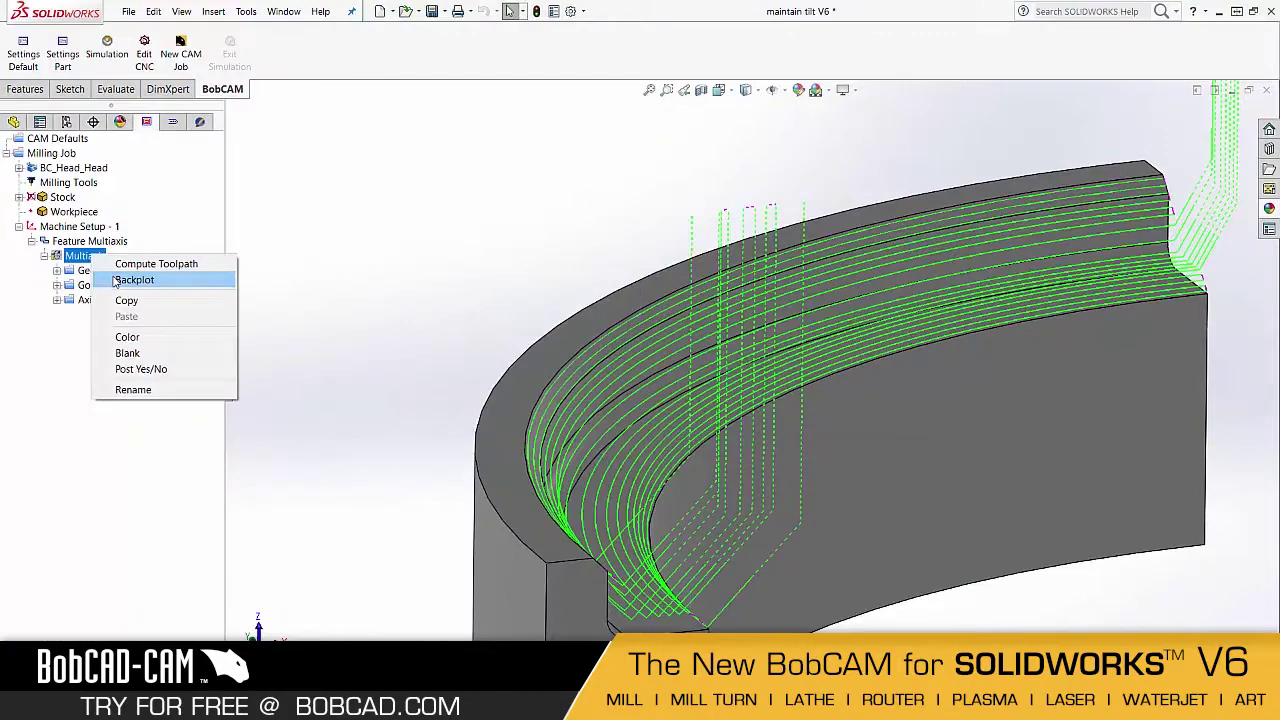
Open the Backplot of the five-axis toolpath on the curved ring part
click(116, 281)
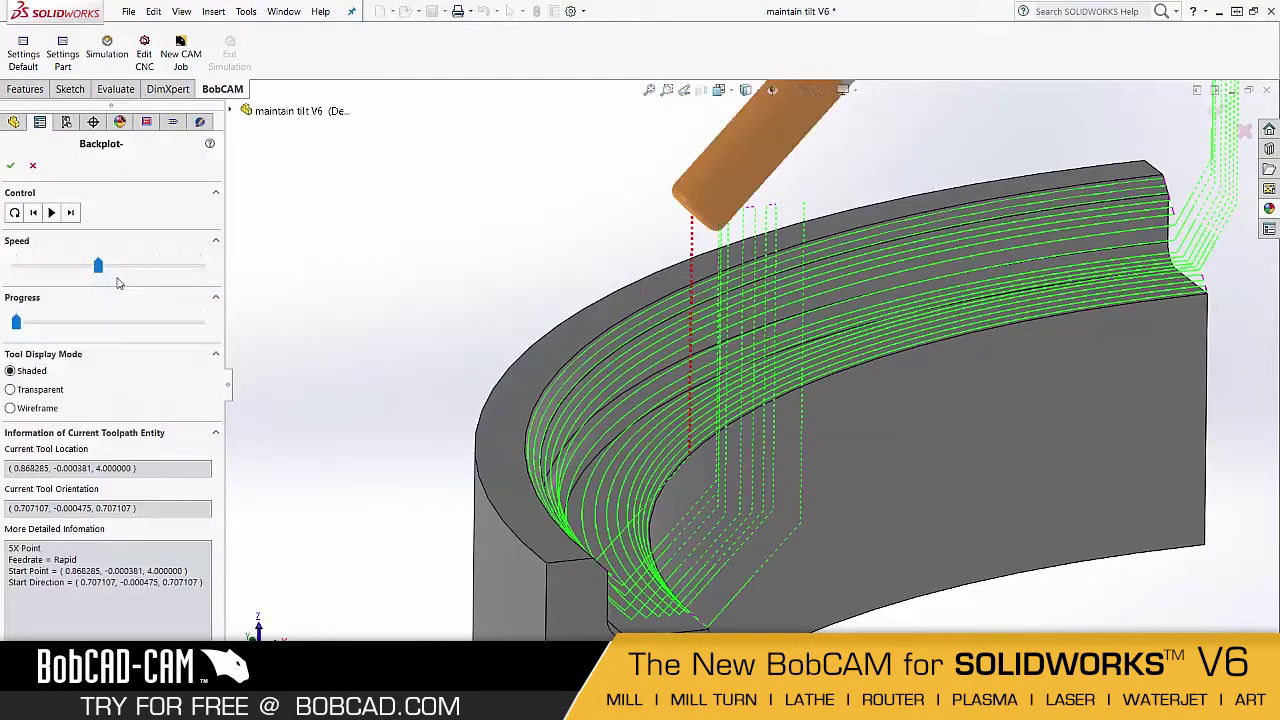
Play the toolpath backplots, orbiting the lathe and drilling parts to follow the tool
click(51, 212)
middle_drag(437, 323, 449, 286)
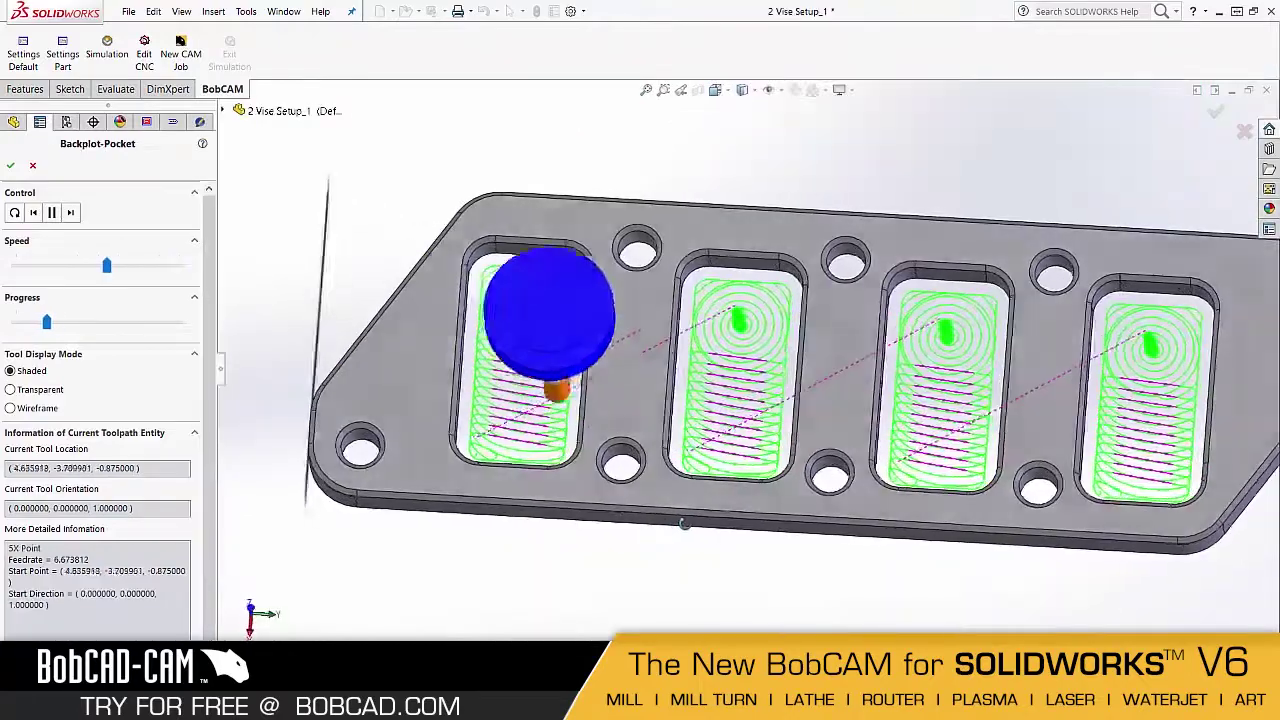
middle_drag(684, 523, 690, 505)
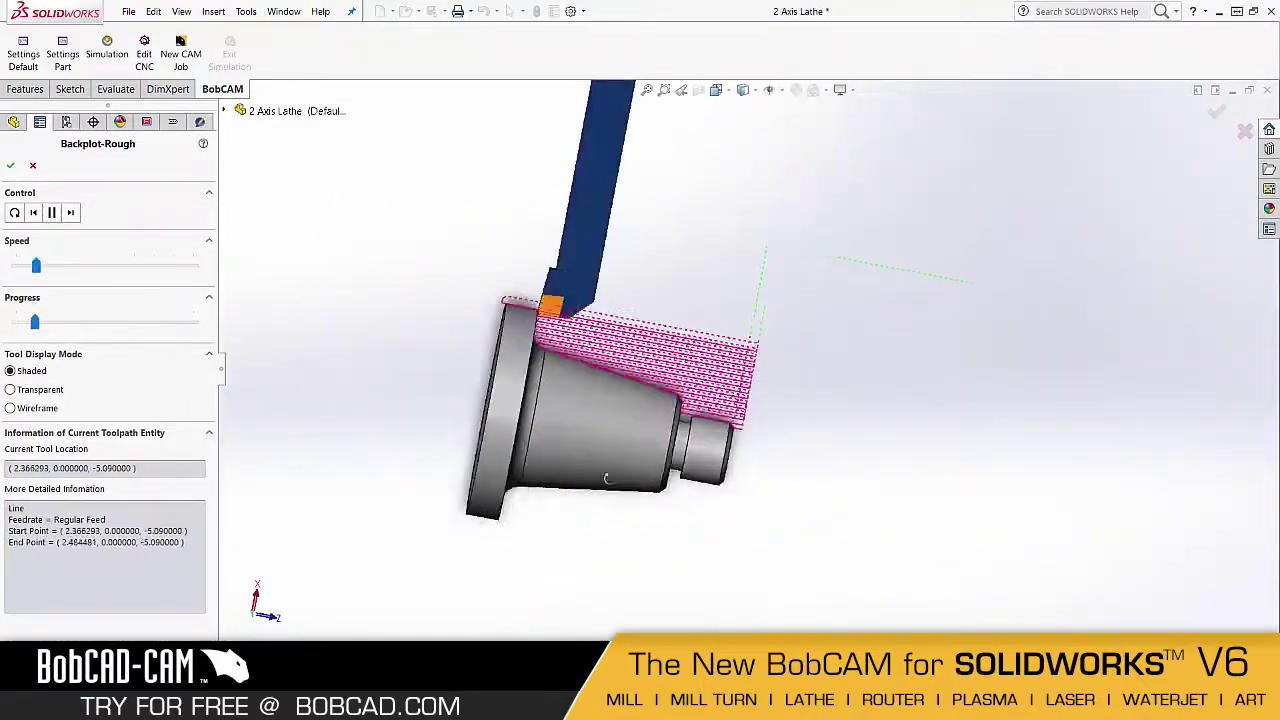
middle_drag(606, 478, 618, 462)
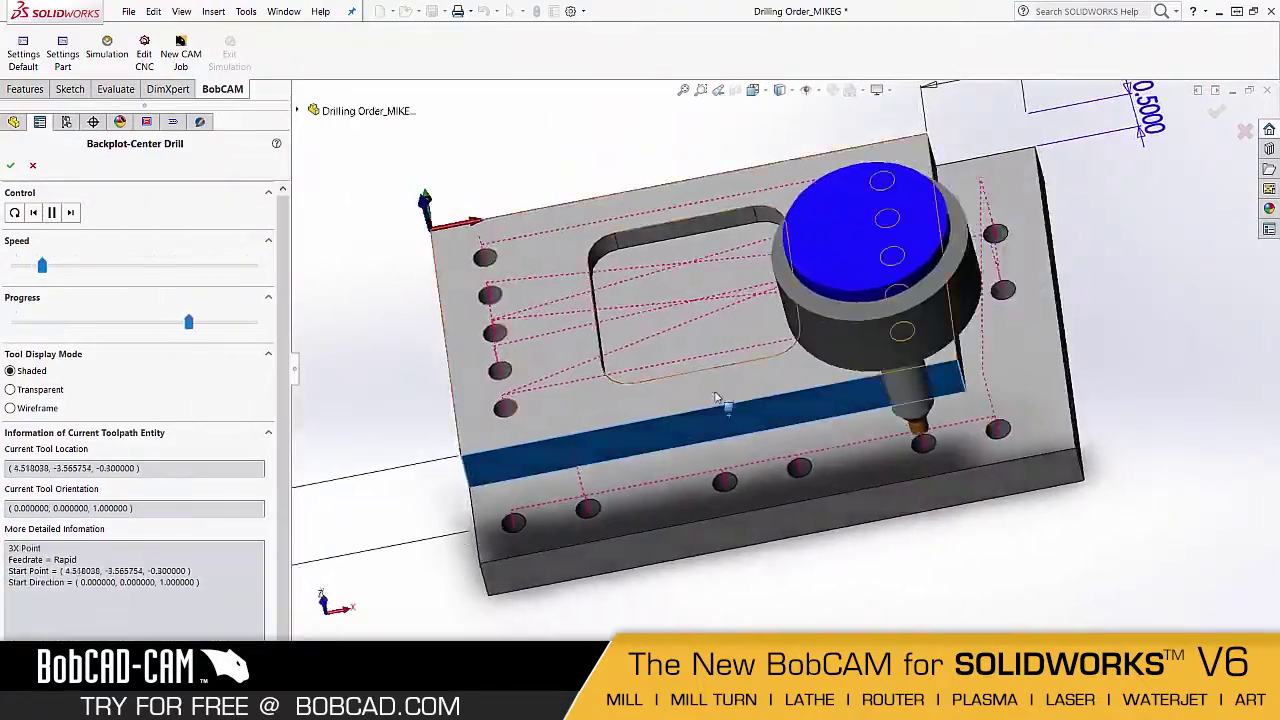
middle_drag(716, 398, 477, 393)
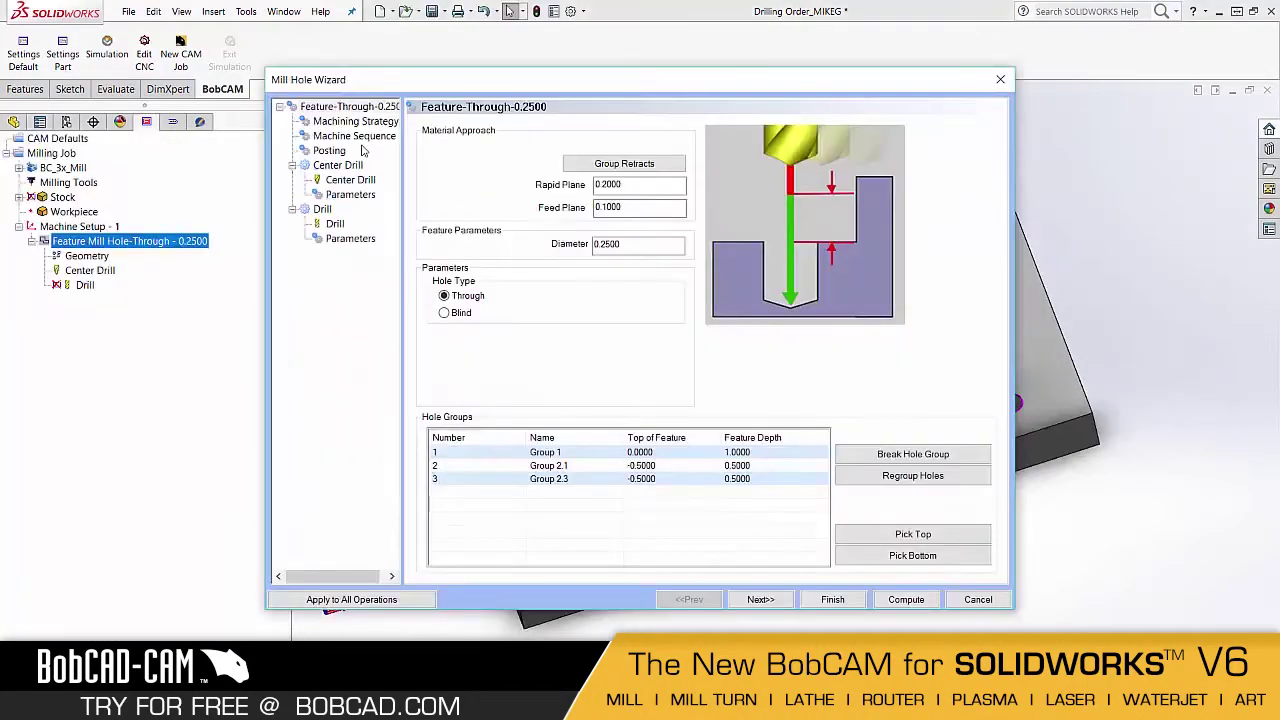
Open the Machine Sequence sort-order settings
click(360, 139)
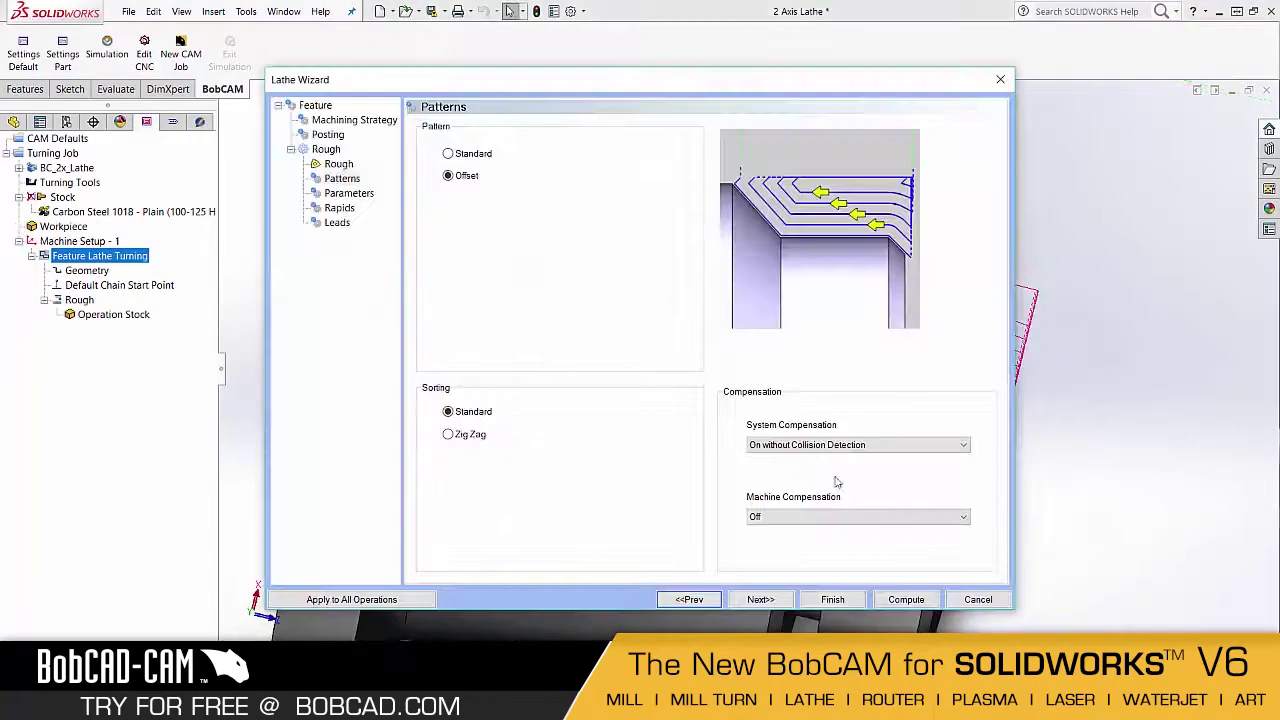
Compute the offset roughing toolpath and orbit the lathe part to inspect it
click(905, 599)
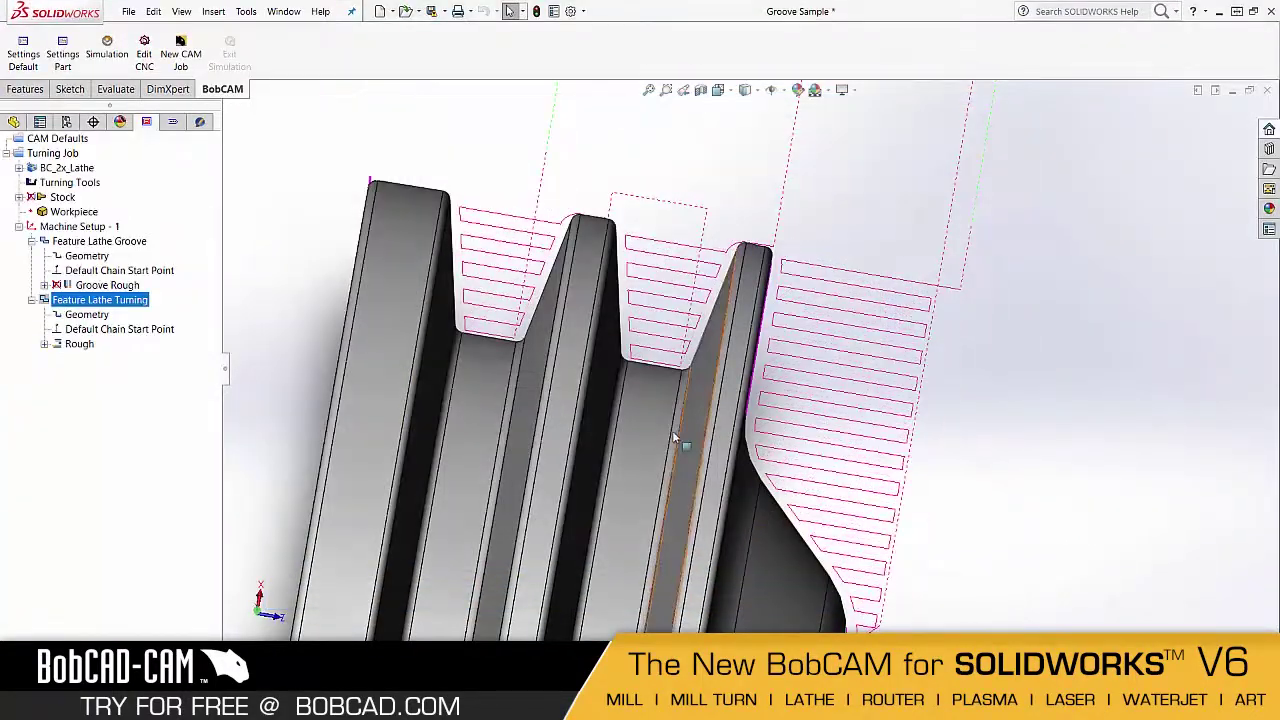
mouse_move(675, 438)
middle_down()
mouse_move(649, 430)
mouse_move(663, 430)
mouse_move(656, 472)
mouse_move(660, 458)
middle_up()
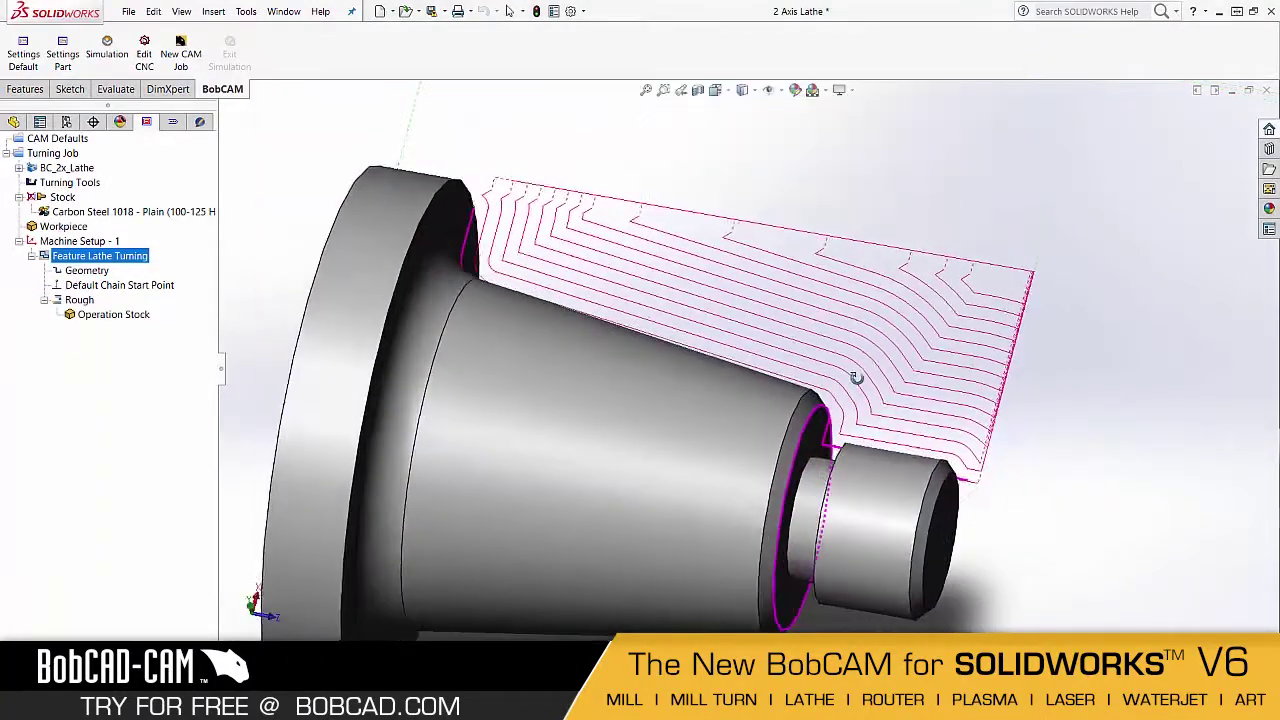
middle_drag(790, 470, 833, 477)
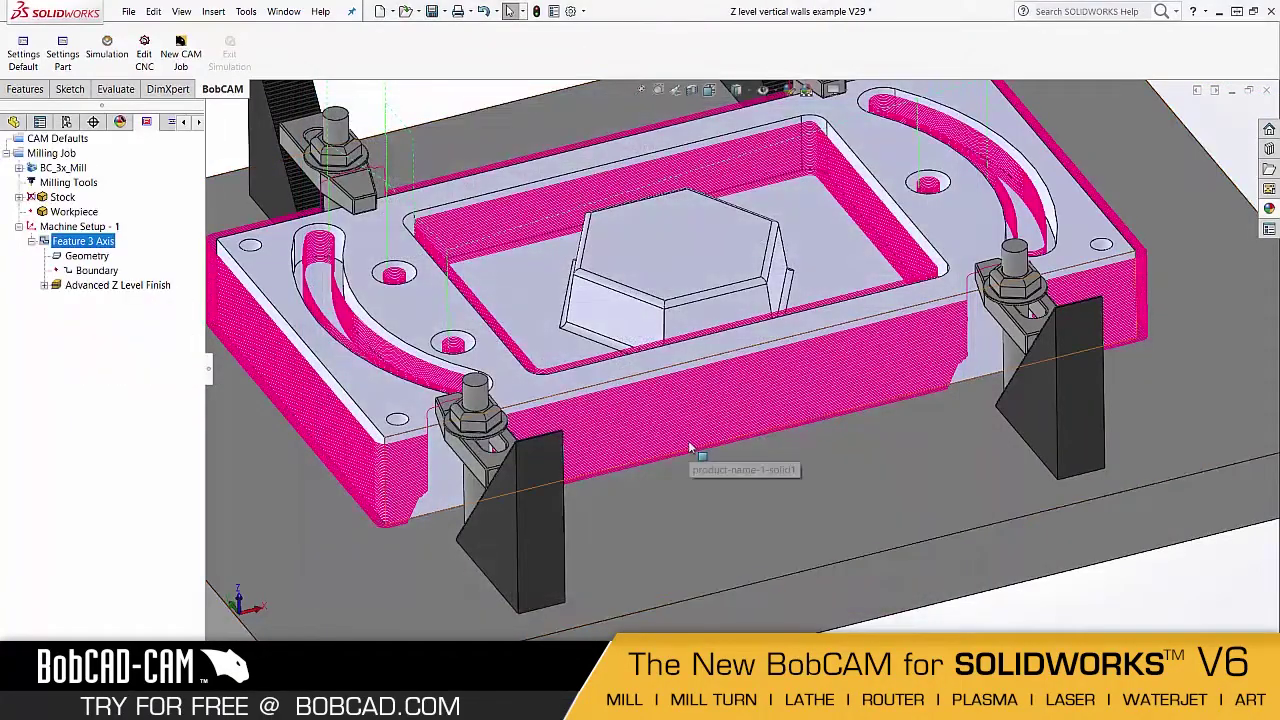
Orbit and zoom around the clamped part's Z-level toolpath and the pipe-thread simulation
middle_drag(690, 447, 723, 424)
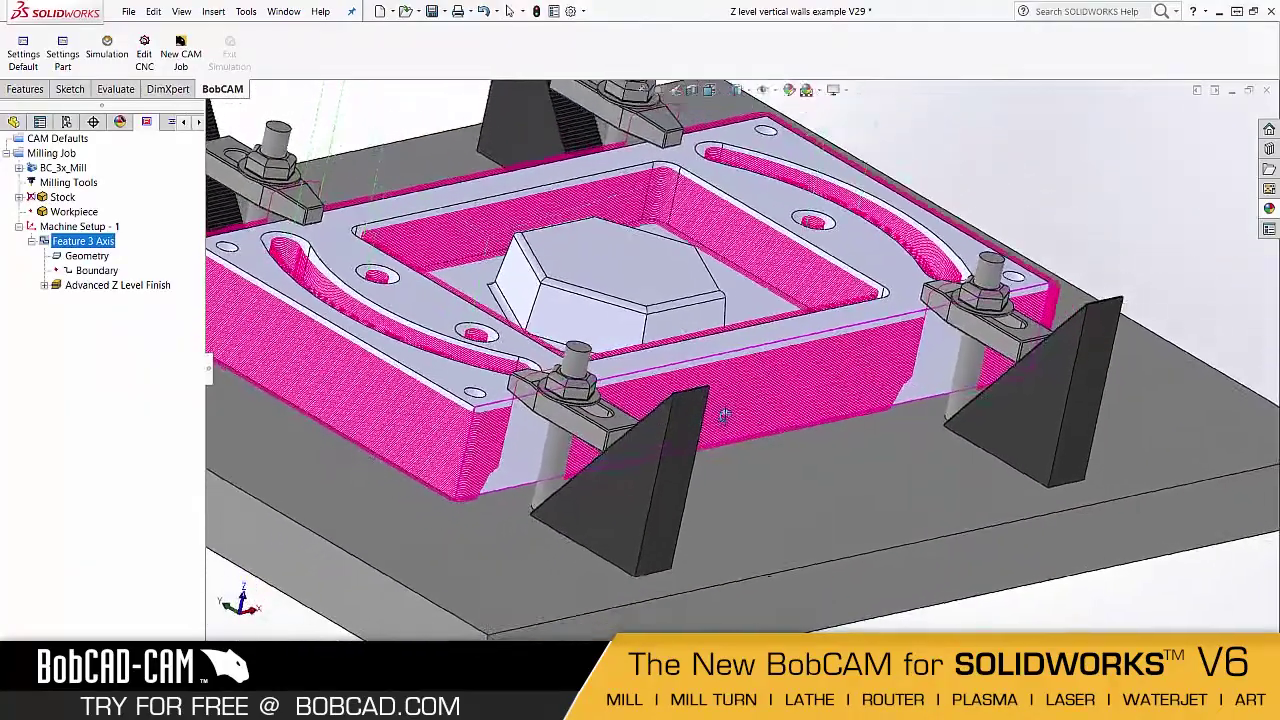
middle_drag(697, 396, 685, 392)
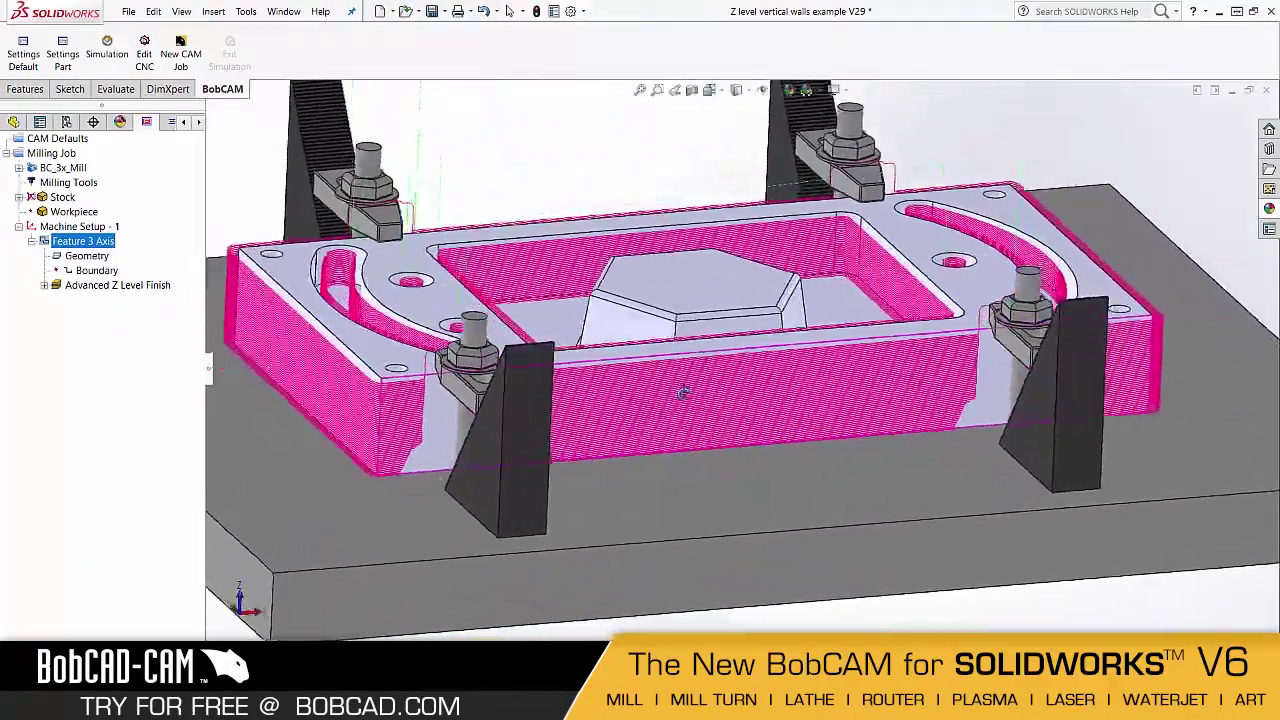
middle_drag(648, 400, 603, 428)
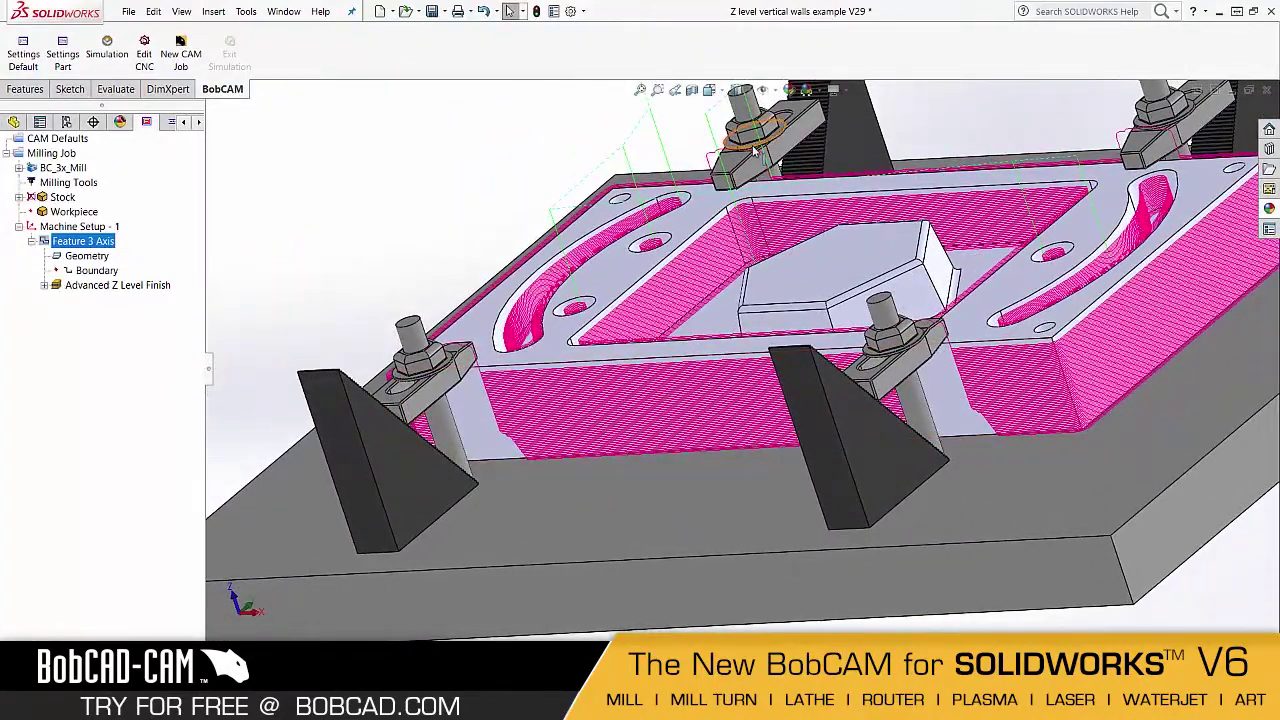
scroll(757, 148, down, 5)
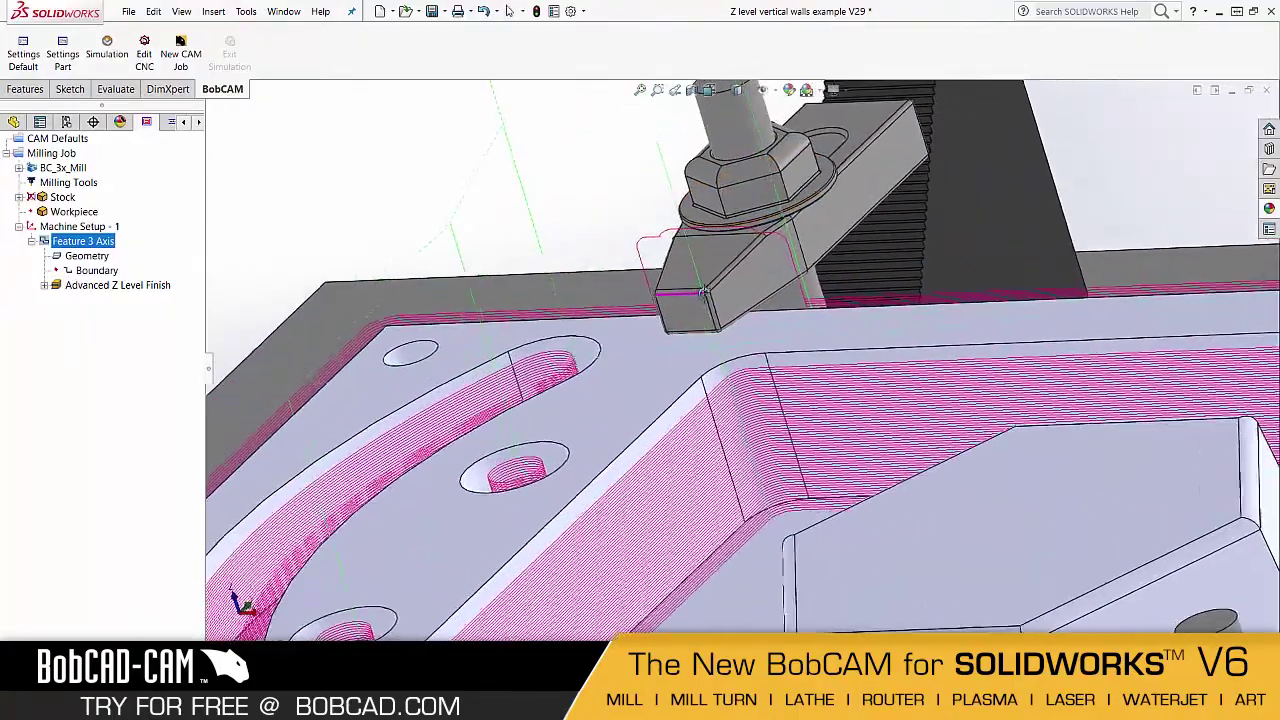
middle_drag(704, 290, 909, 320)
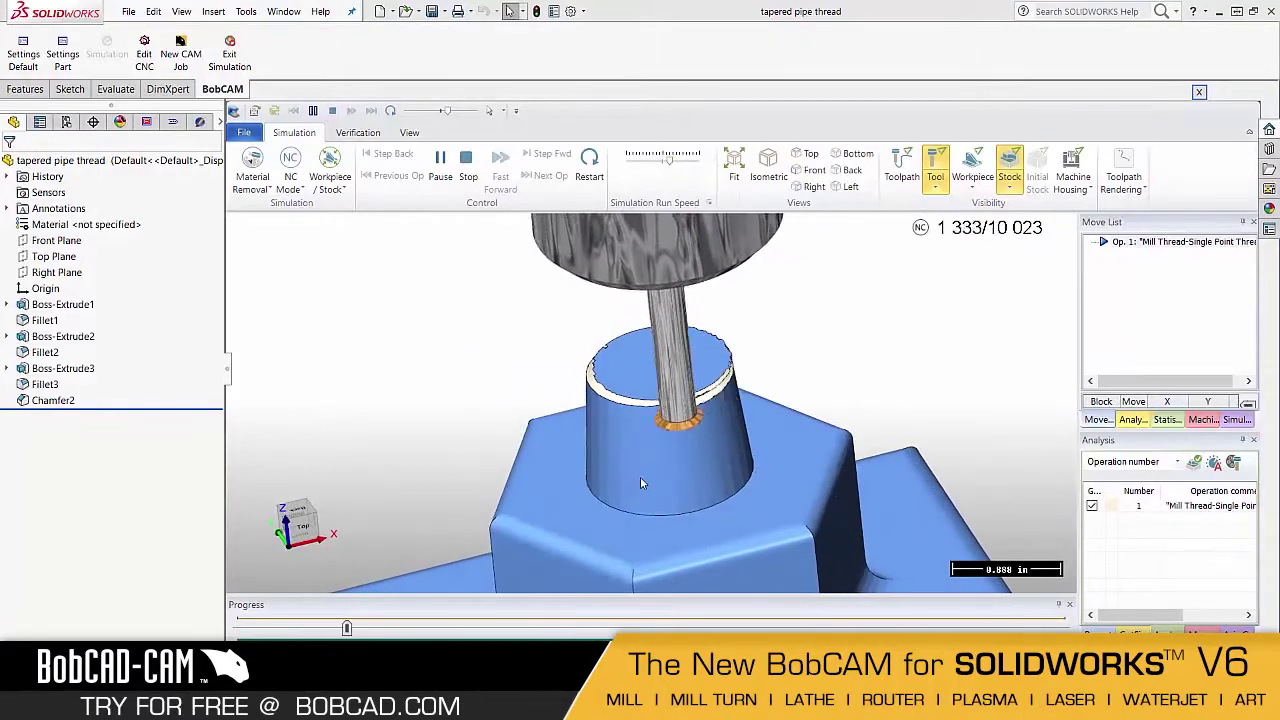
scroll(639, 475, down, 1)
scroll(636, 484, up, 2)
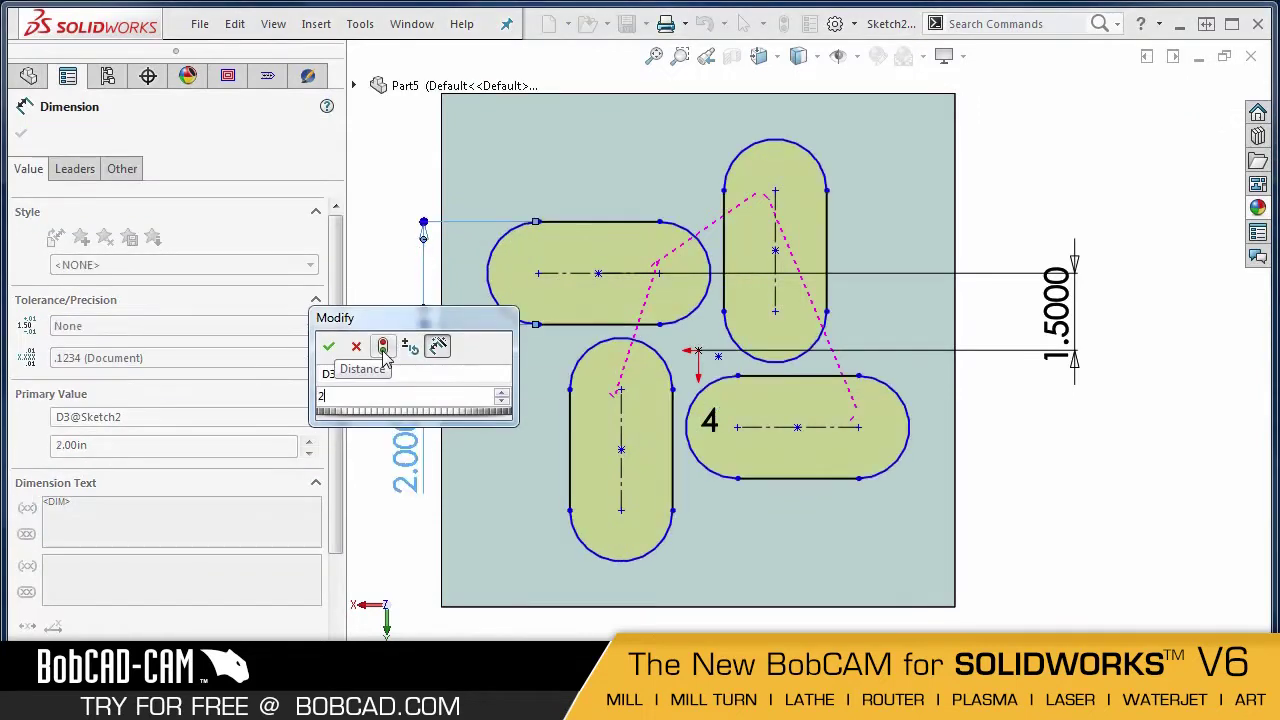
Confirm the 2.0000 slot dimension, change the 1.5000 dimension to 3, and rebuild
click(330, 347)
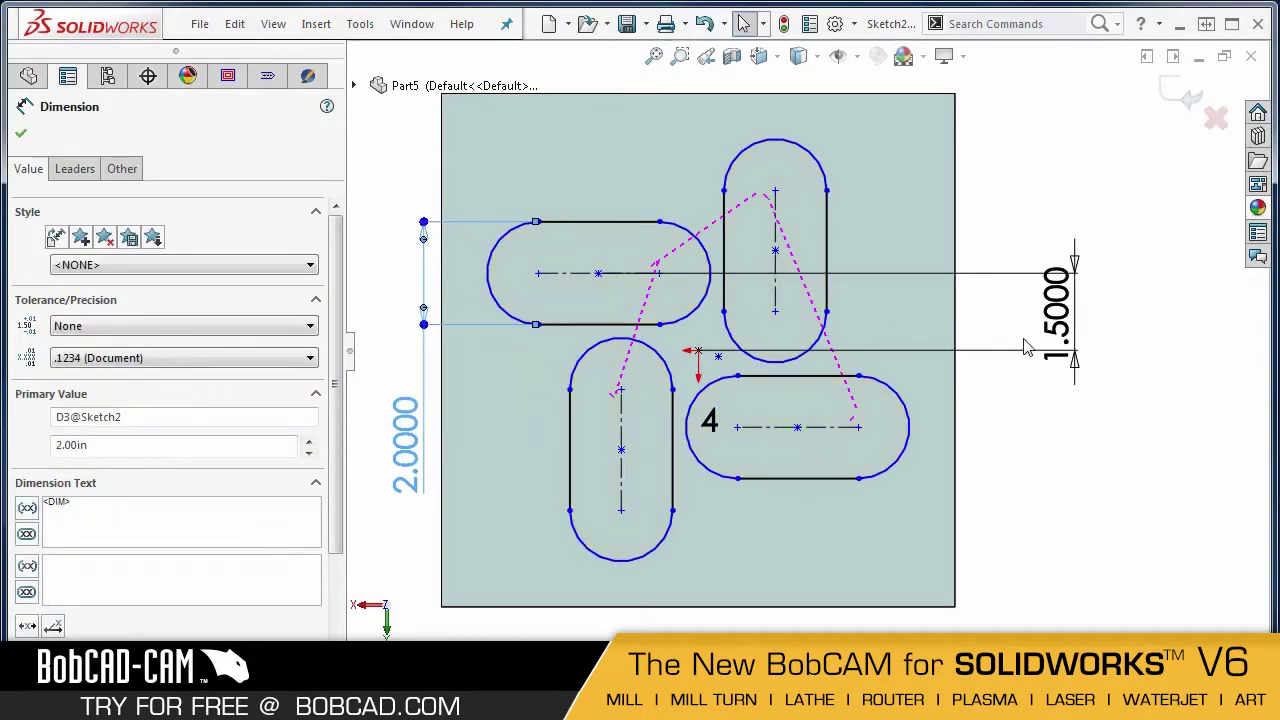
double_click(1073, 323)
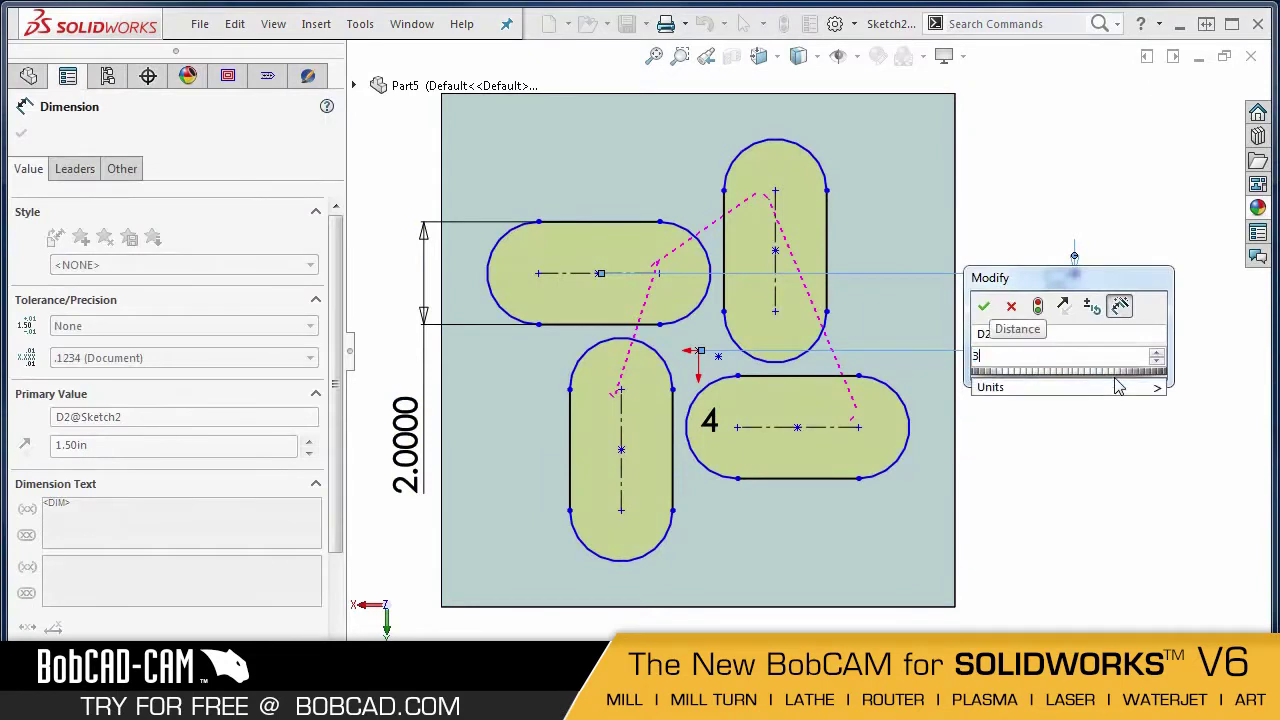
text(3)
click(1038, 306)
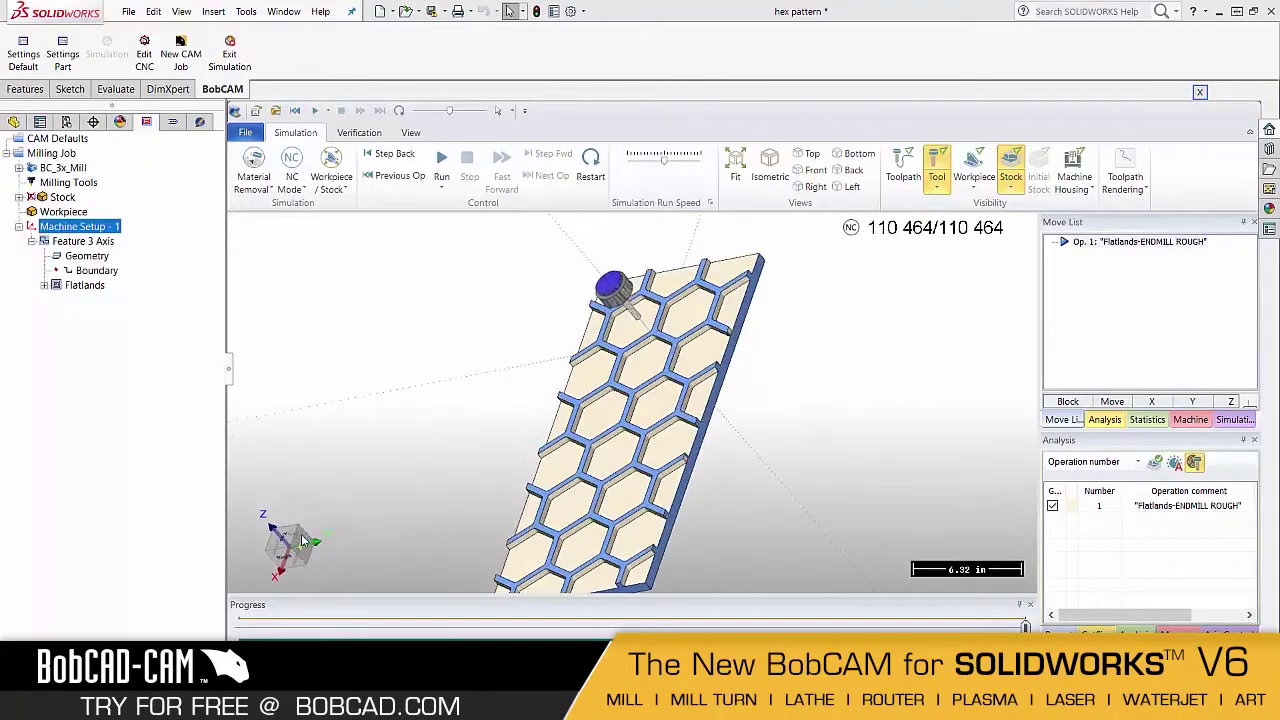
View the hex plate simulation from the top, then clear all measured points
click(291, 541)
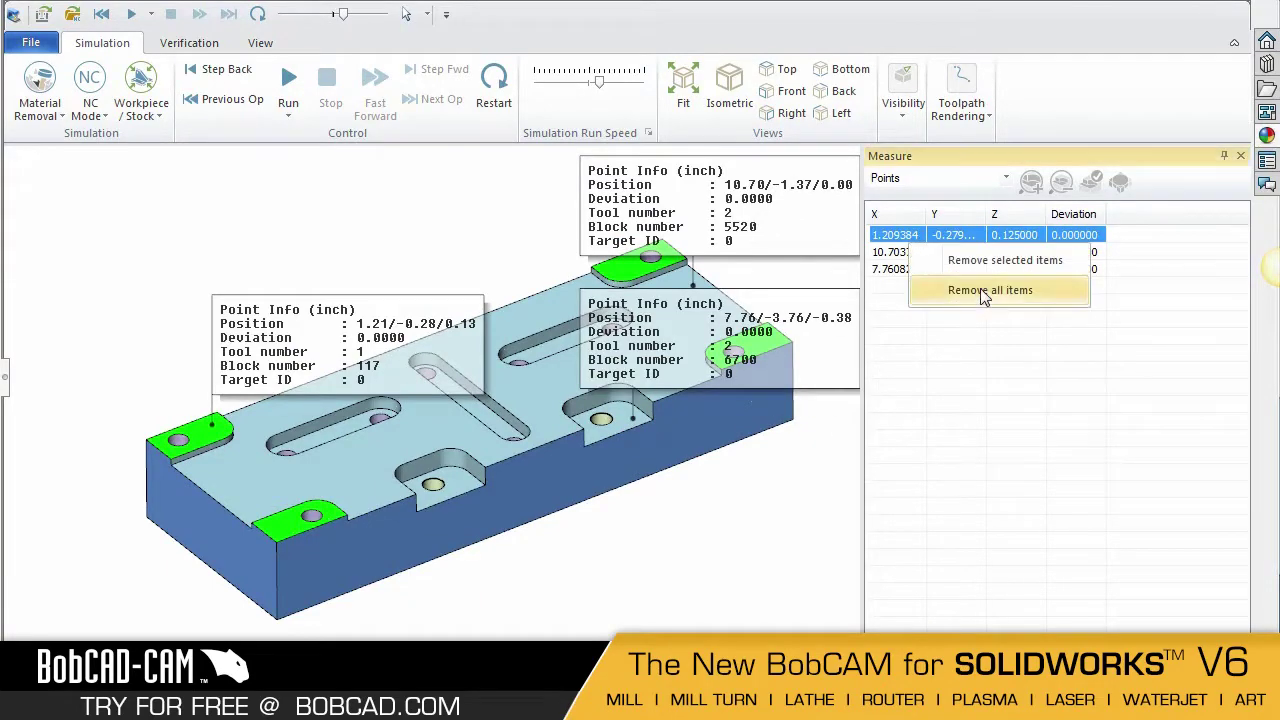
click(985, 292)
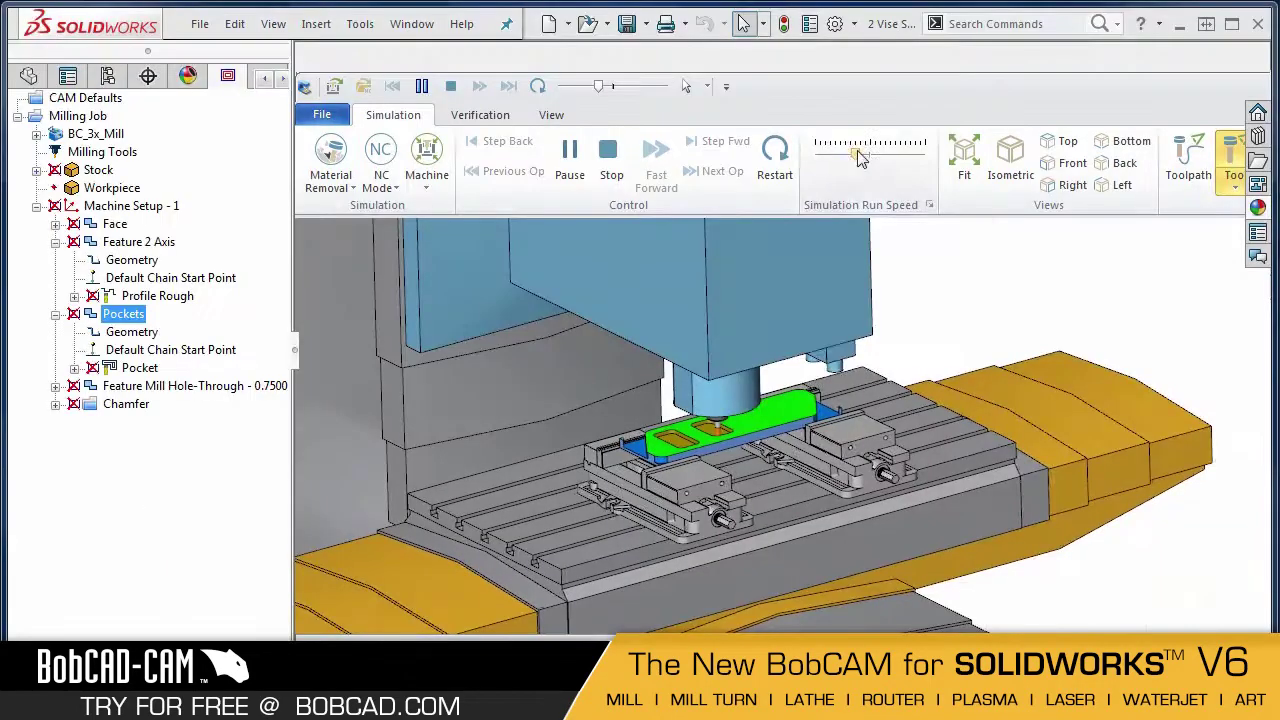
Zoom in on the vise-held plate machining simulation
scroll(722, 440, up, 5)
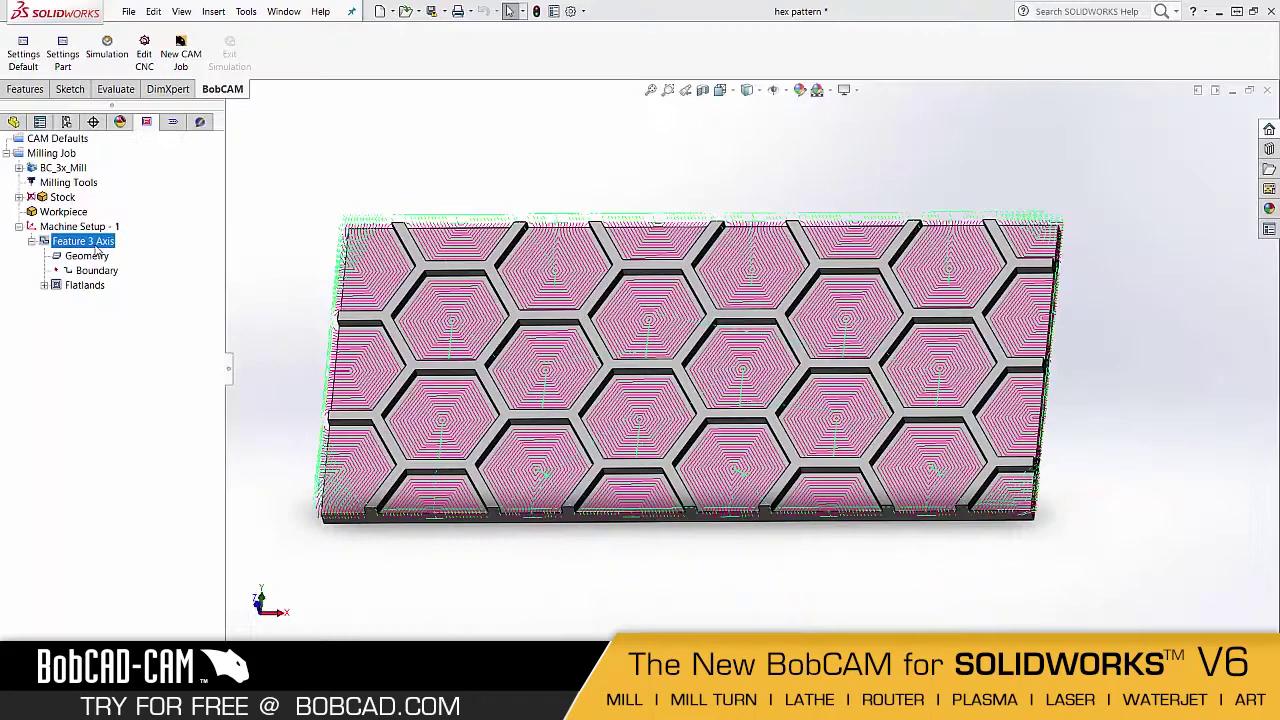
Review the hex pattern's Feature 3 Axis settings, then zoom and tilt to show its top face
right_click(100, 247)
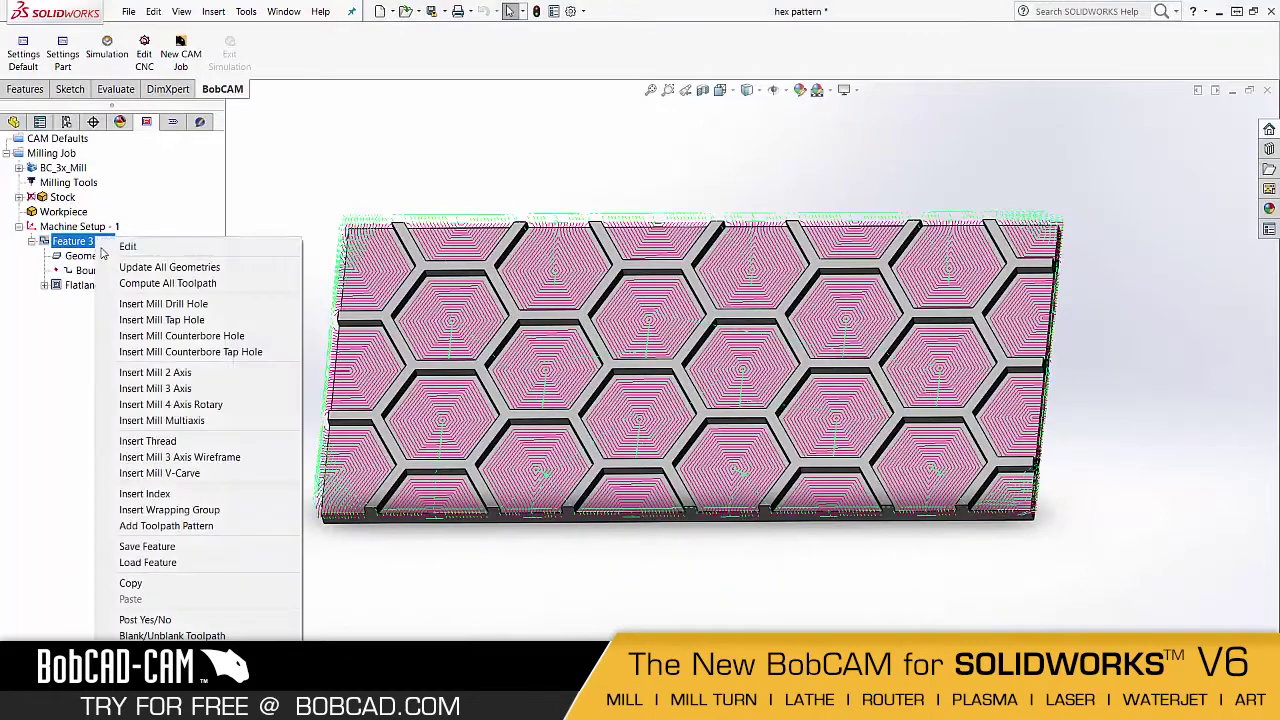
click(107, 252)
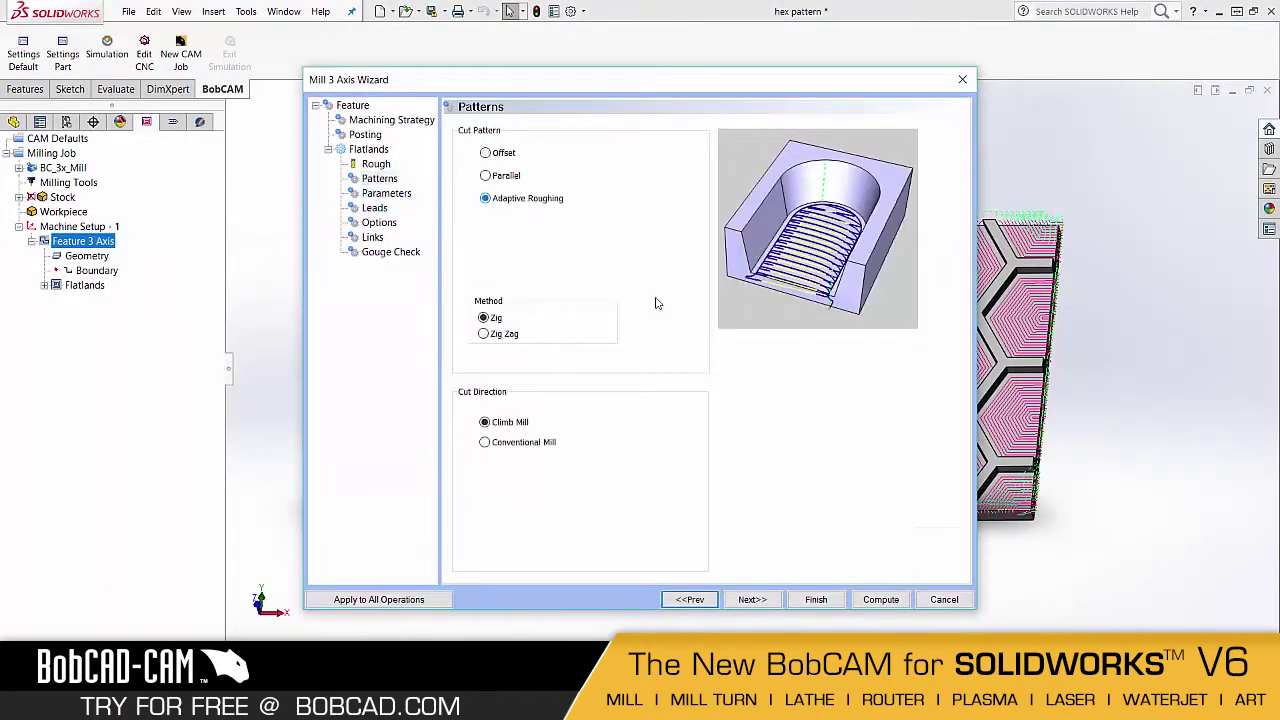
click(816, 599)
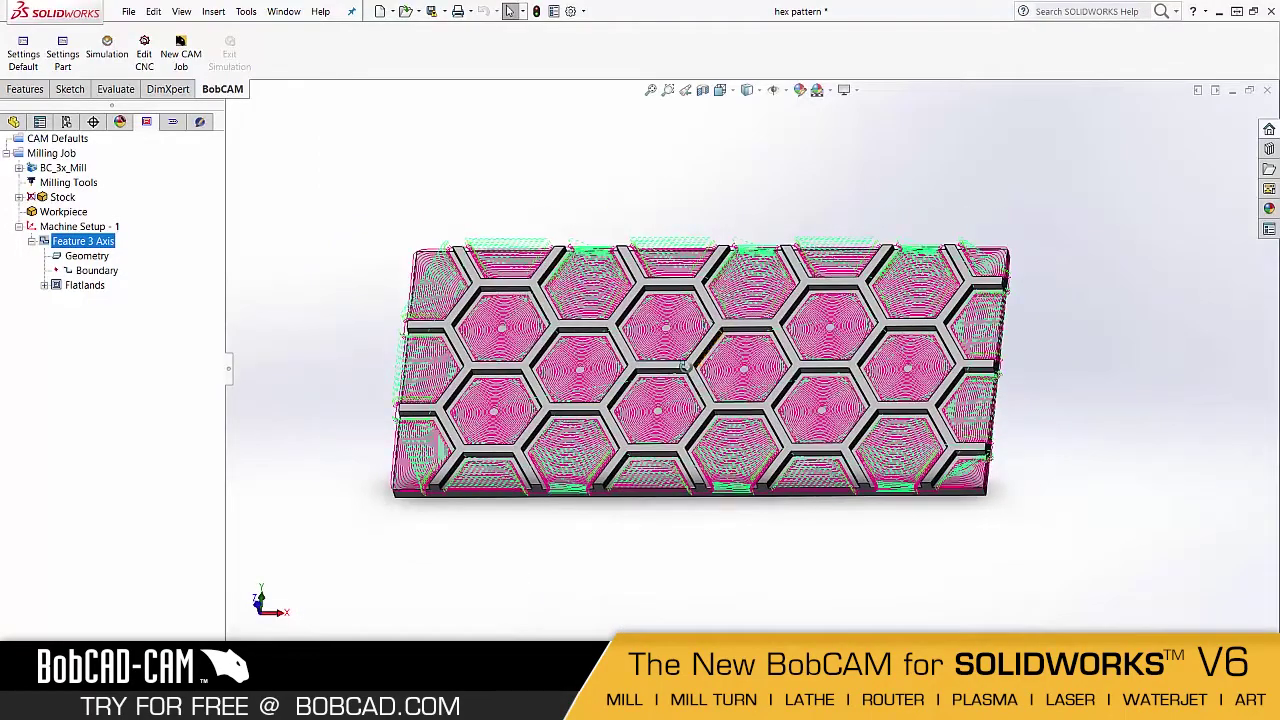
scroll(686, 375, down, 3)
scroll(686, 375, up, 1)
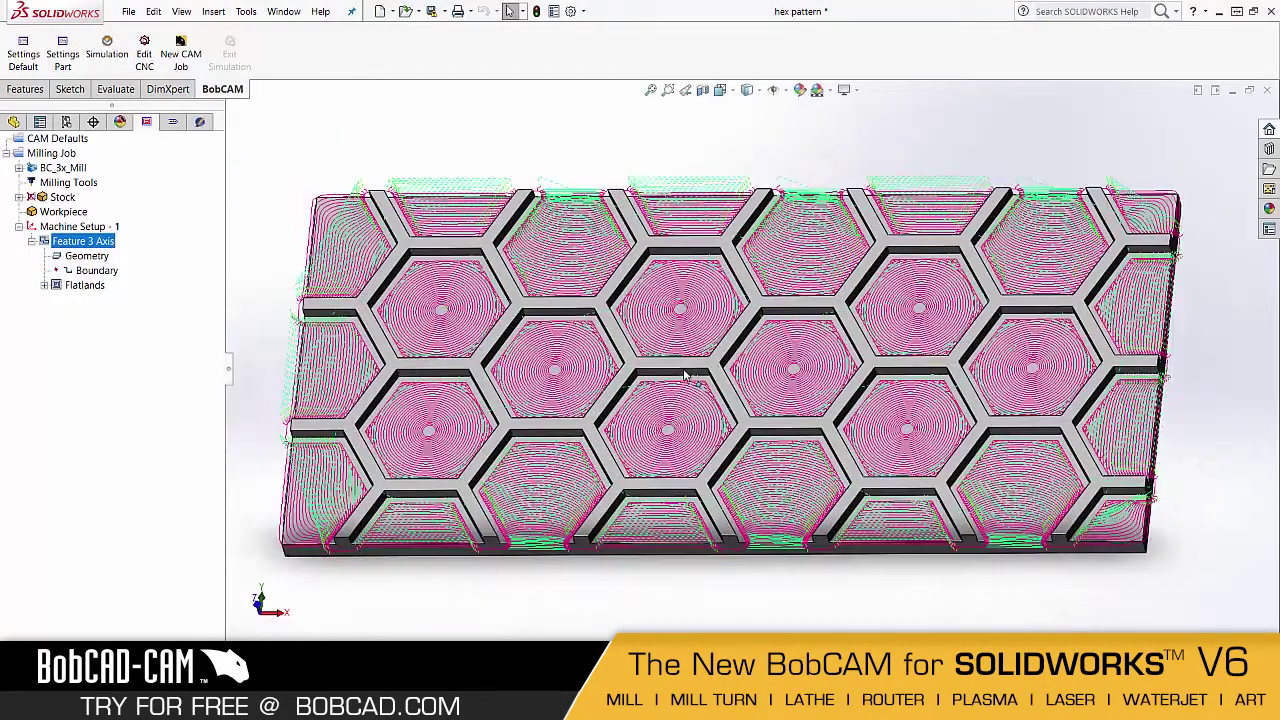
middle_drag(722, 381, 710, 414)
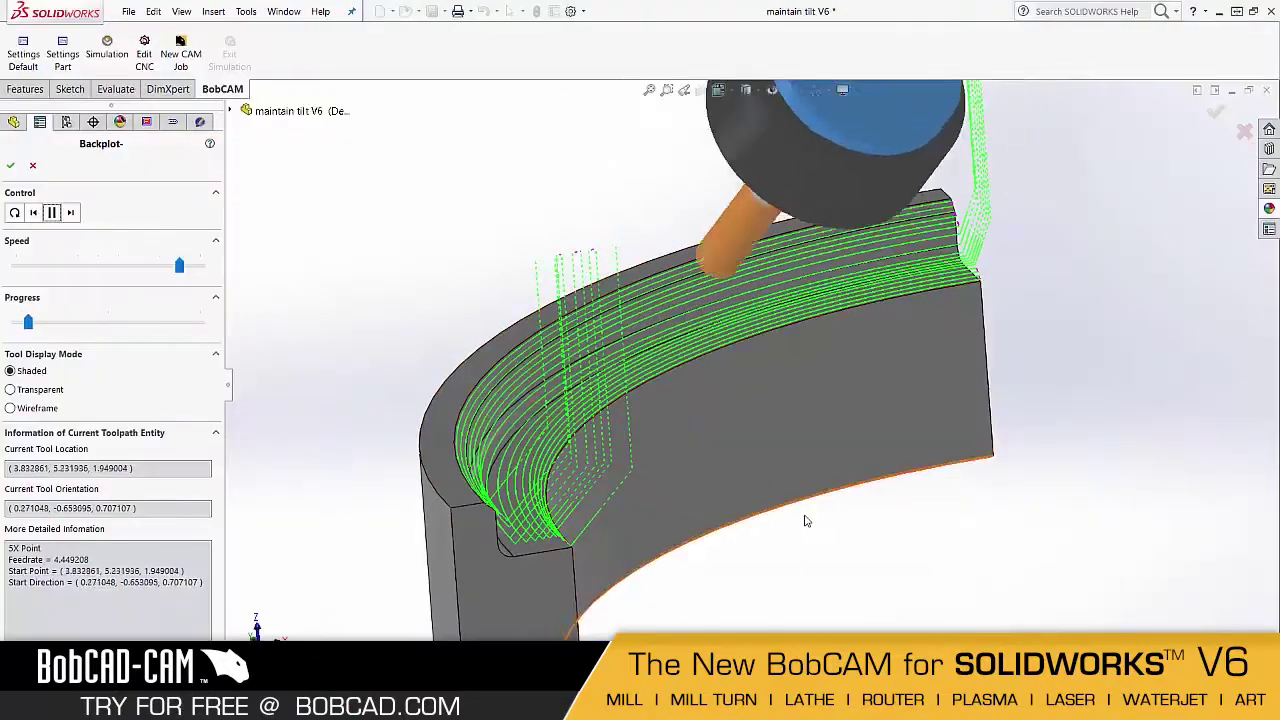
Orbit the curved wall part while the five-axis backplot continues
mouse_move(823, 531)
middle_down()
mouse_move(729, 526)
mouse_move(786, 514)
mouse_move(773, 502)
mouse_move(843, 522)
middle_up()
Compute the Advanced Rough toolpath, then compute Advanced Rough 1, from their right-click menus
right_click(193, 386)
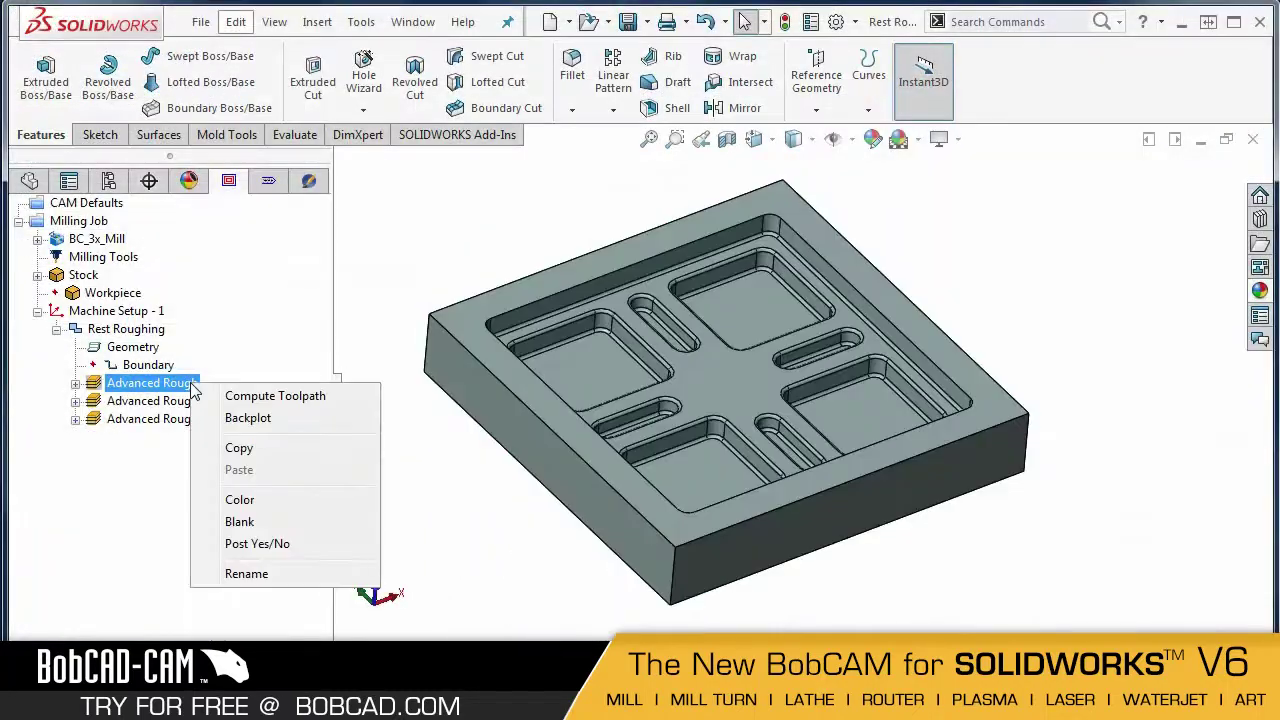
click(288, 398)
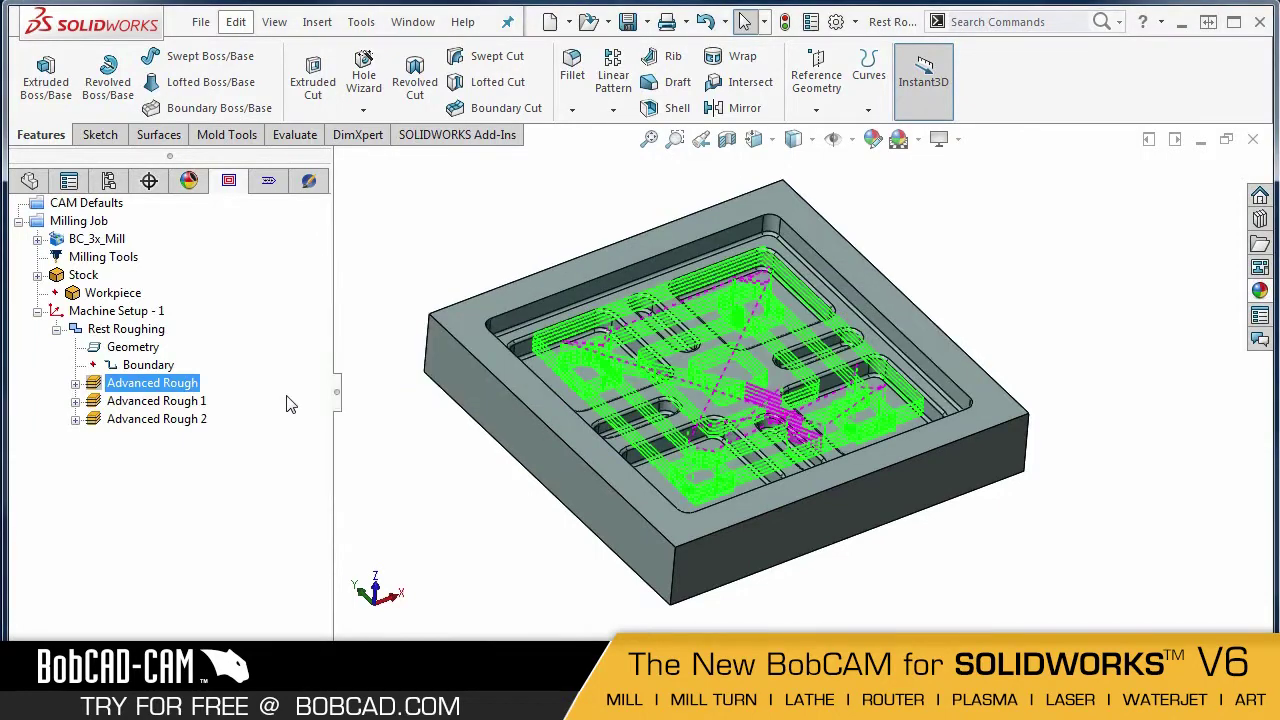
right_click(157, 408)
click(255, 411)
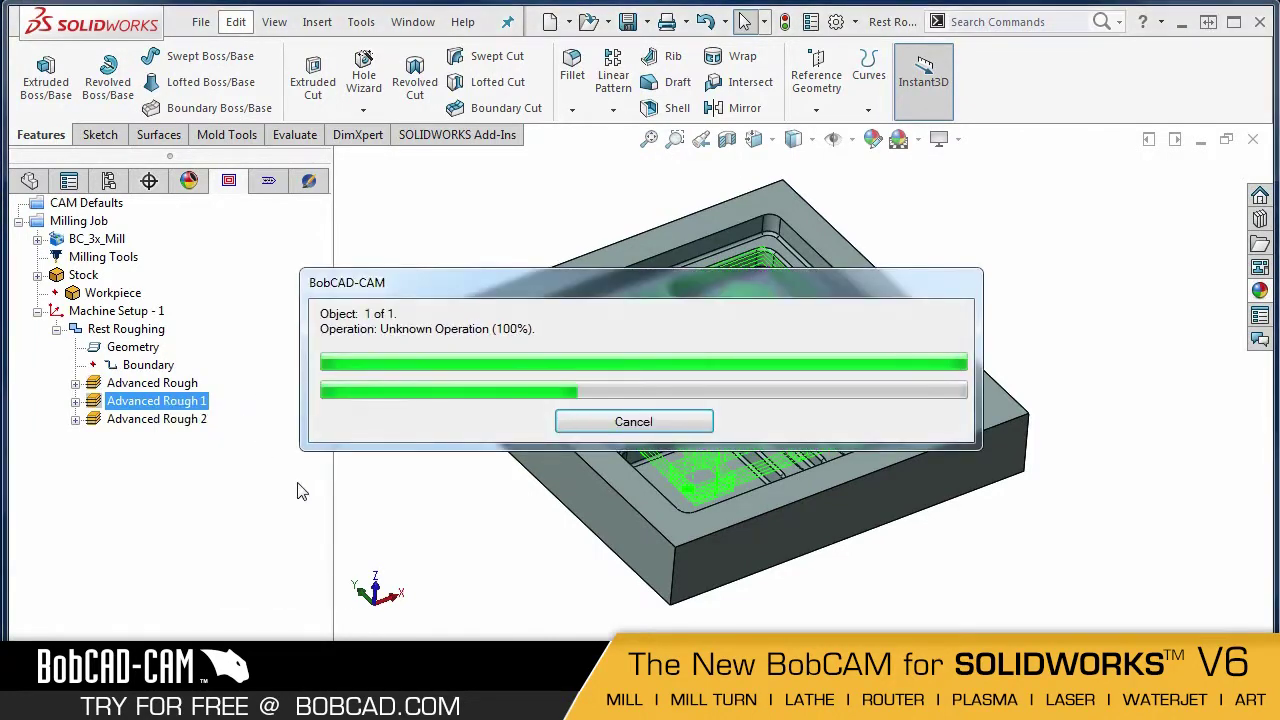